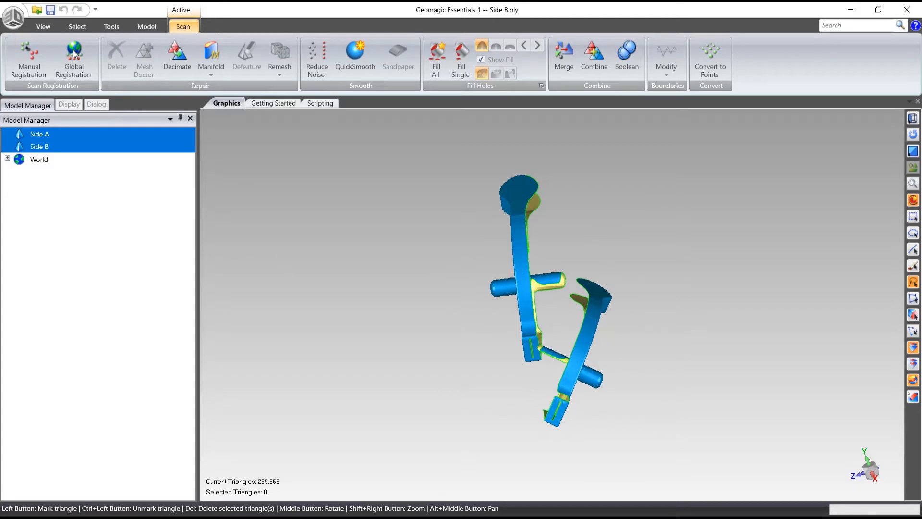
# Start a 1-point manual registration with Side A as the fixed scan and Side B as the floating scan.
pyautogui.click(33, 67)
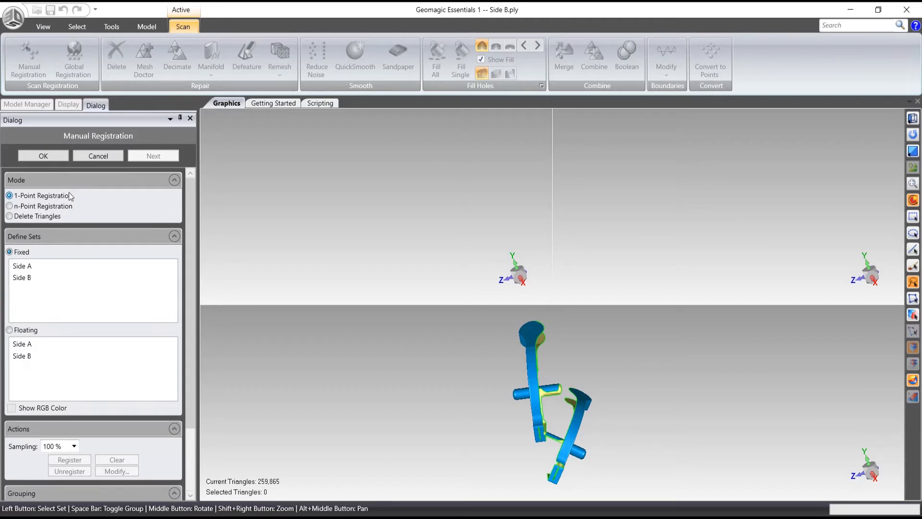
pyautogui.click(24, 268)
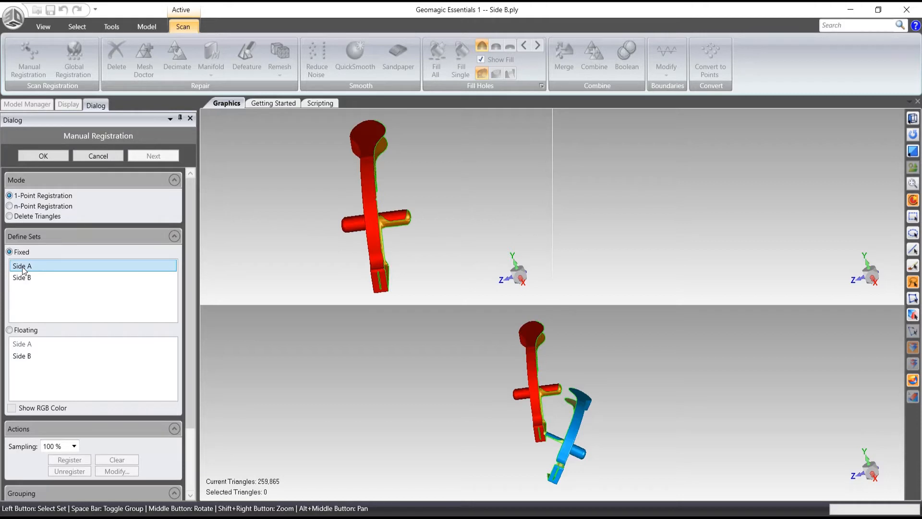
pyautogui.click(35, 357)
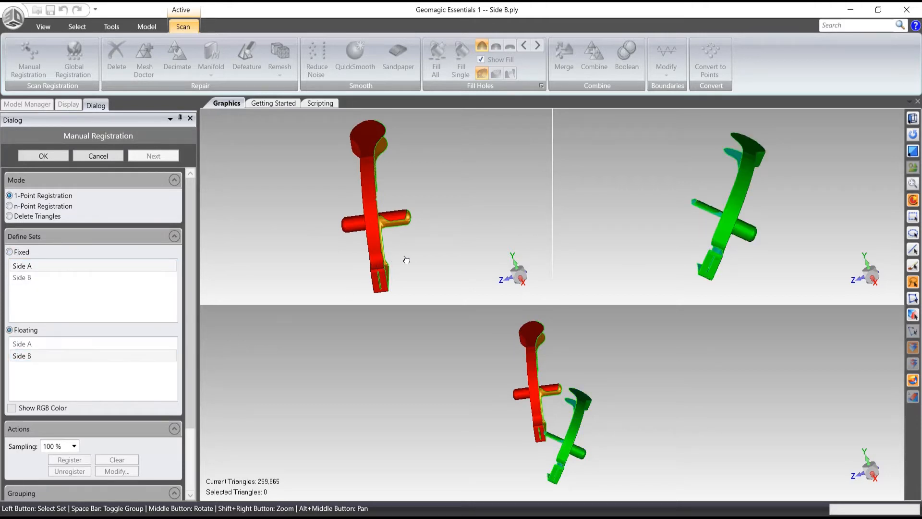
# Align Side B to Side A by marking one matching point on the curved arm of both scans, and accept the registration.
pyautogui.moveTo(430, 247)
pyautogui.mouseDown(button='middle')
pyautogui.moveTo(323, 237)
pyautogui.moveTo(473, 170)
pyautogui.moveTo(516, 179)
pyautogui.moveTo(555, 216)
pyautogui.moveTo(514, 269)
pyautogui.moveTo(416, 255)
pyautogui.mouseUp(button='middle')
pyautogui.moveTo(749, 243); pyautogui.dragTo(809, 193, button='middle')
pyautogui.moveTo(702, 192); pyautogui.dragTo(702, 182, button='middle')
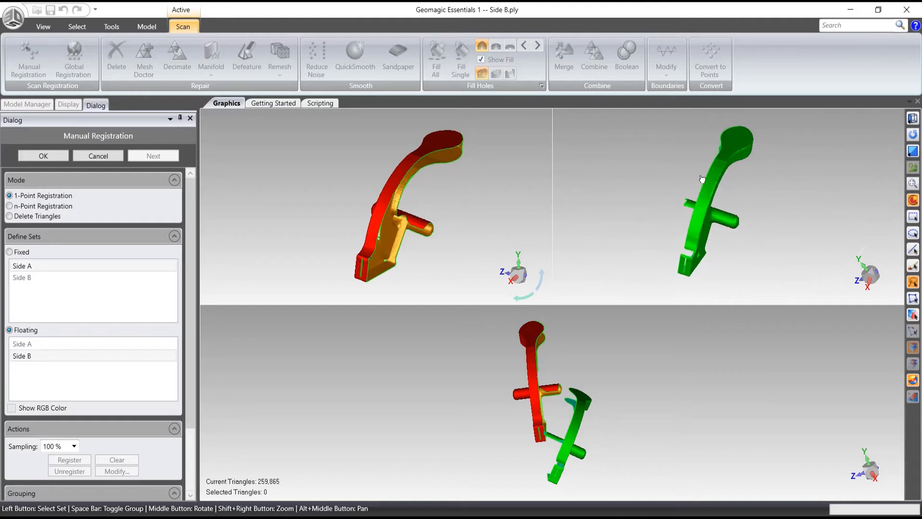
pyautogui.moveTo(376, 217); pyautogui.dragTo(400, 225, button='middle')
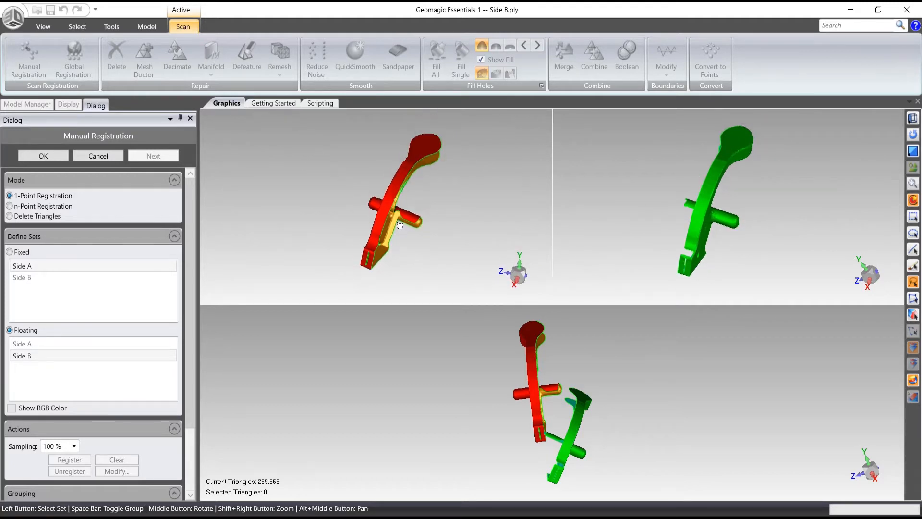
pyautogui.click(390, 197)
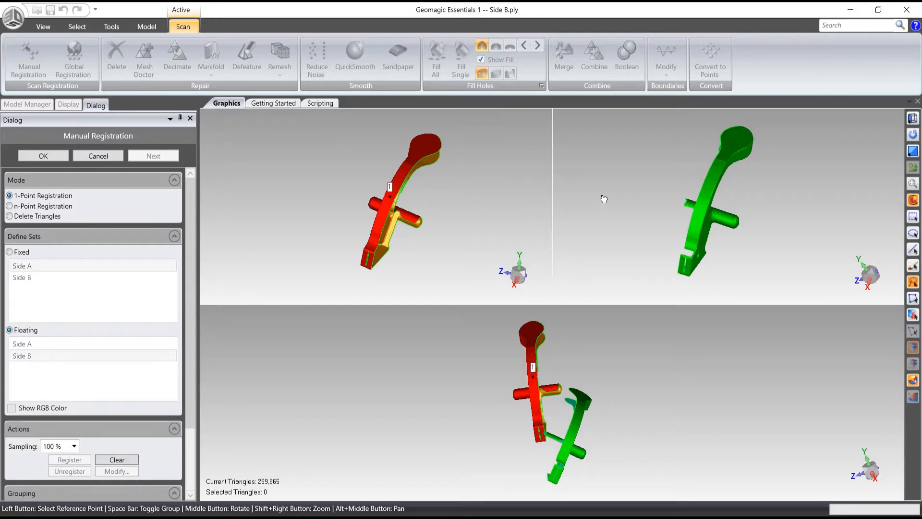
pyautogui.click(704, 206)
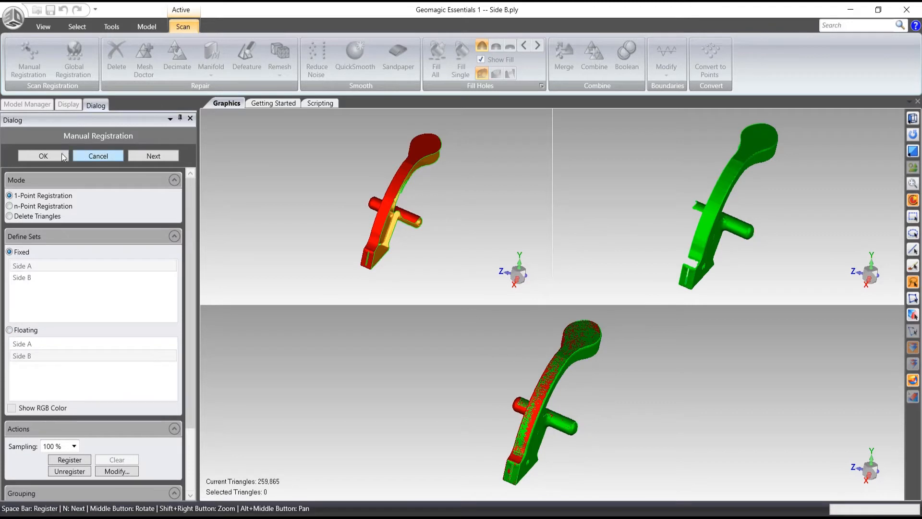
pyautogui.click(43, 155)
pyautogui.moveTo(512, 274); pyautogui.dragTo(636, 286, button='middle')
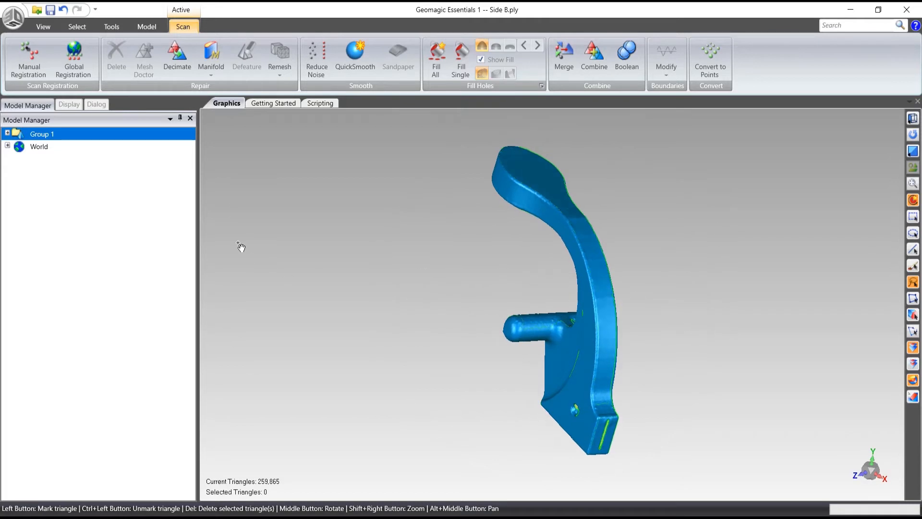
# Delete the registered Group 1 from the model.
pyautogui.rightClick(53, 138)
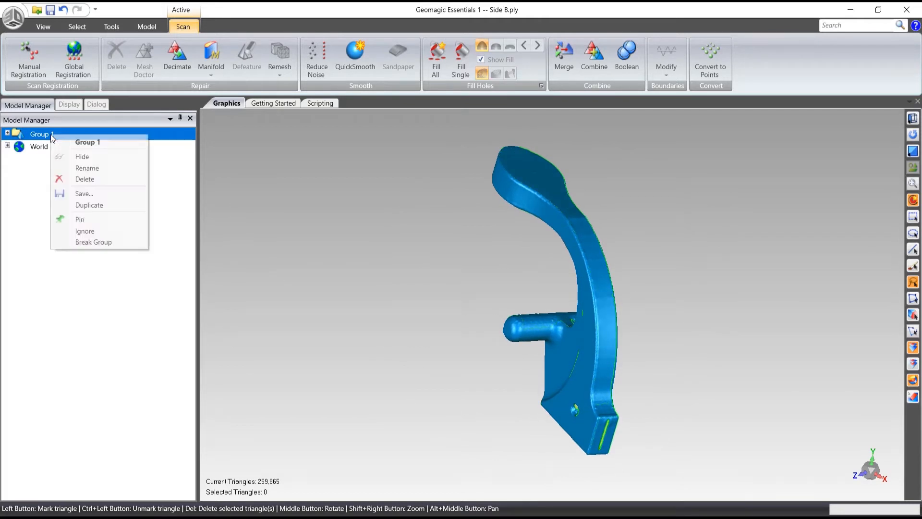
pyautogui.click(77, 179)
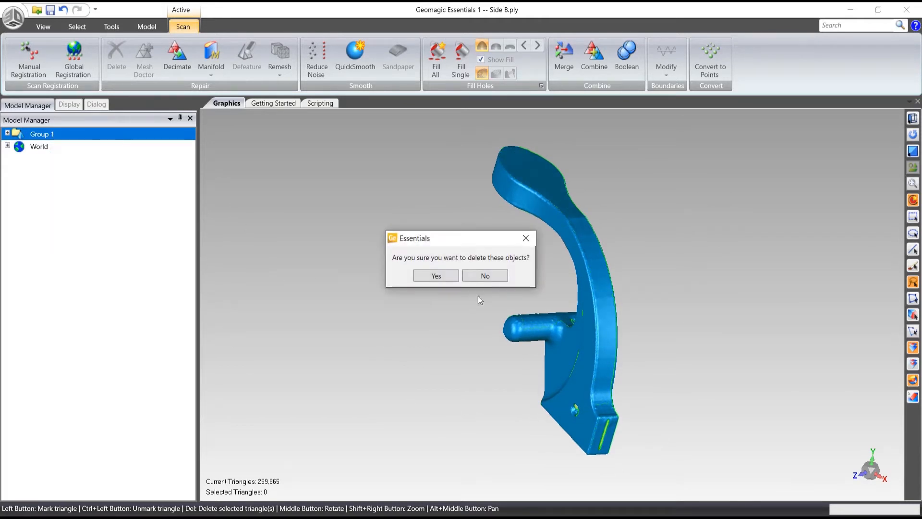
pyautogui.click(435, 275)
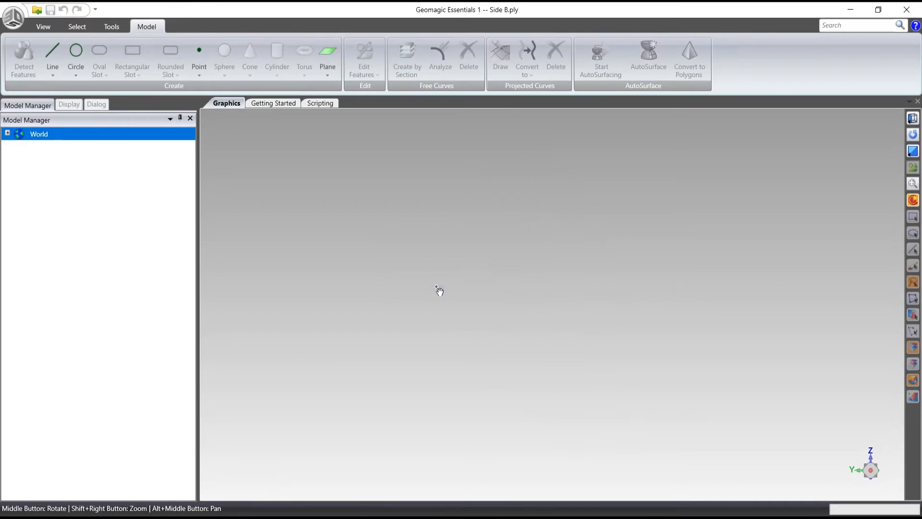
# Import Scan-01 through Scan-06 from the Scan to Scan Alignment folder, declining the Mesh Doctor repair.
pyautogui.click(13, 17)
pyautogui.click(41, 99)
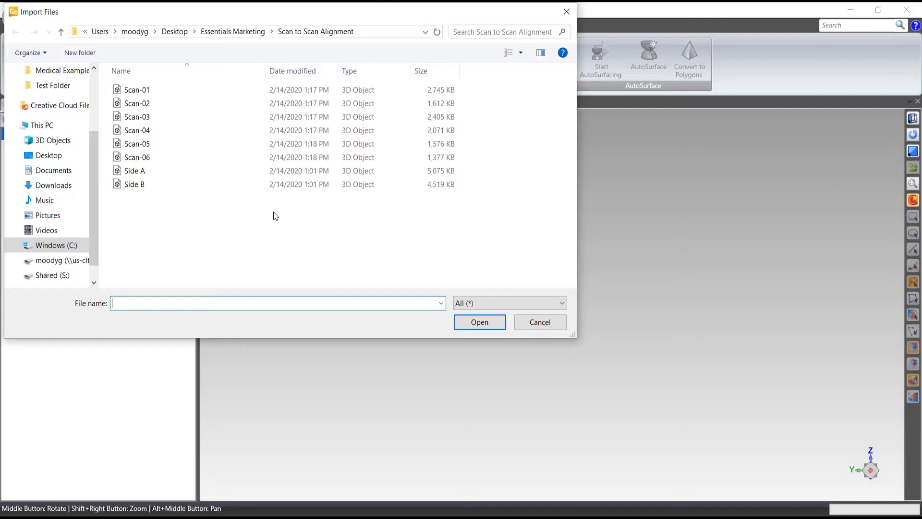
pyautogui.click(139, 89)
pyautogui.keyDown('shift'); pyautogui.click(139, 157); pyautogui.keyUp('shift')
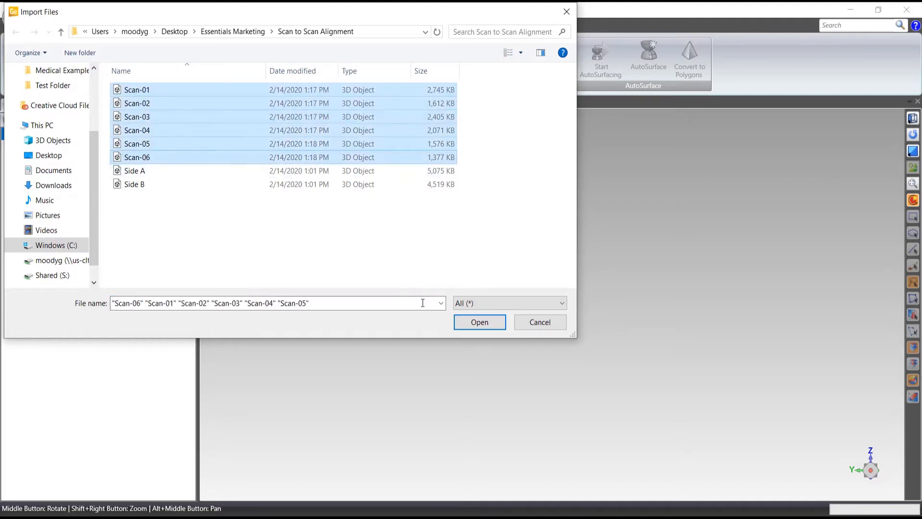
pyautogui.click(483, 323)
pyautogui.click(469, 297)
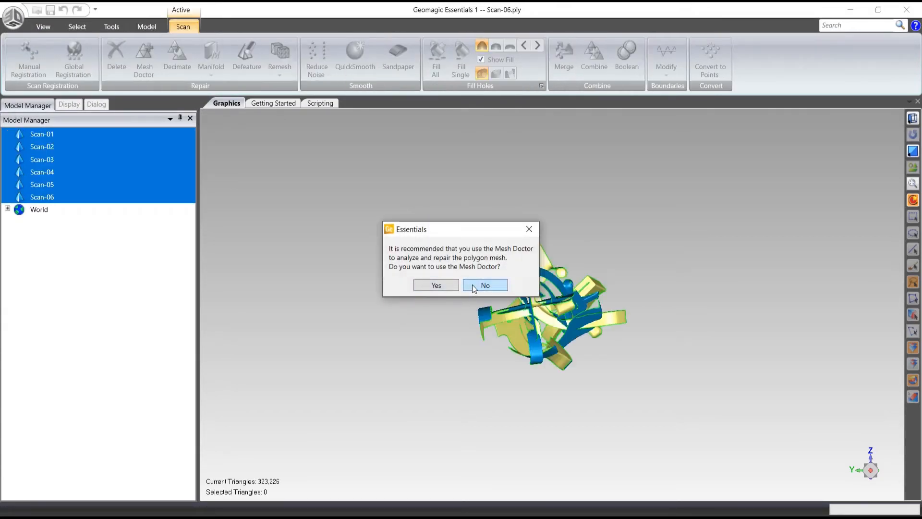
pyautogui.click(480, 284)
# Start an n-point manual registration with Scan-01 as the fixed scan and Scan-02 as the floating scan.
pyautogui.moveTo(465, 296); pyautogui.dragTo(635, 344, button='middle')
pyautogui.scroll(3, 635, 344)
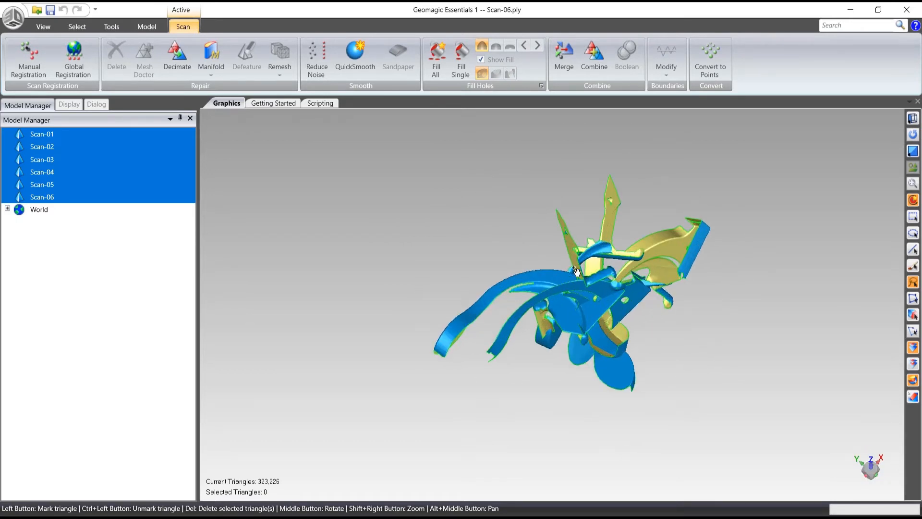
pyautogui.click(29, 57)
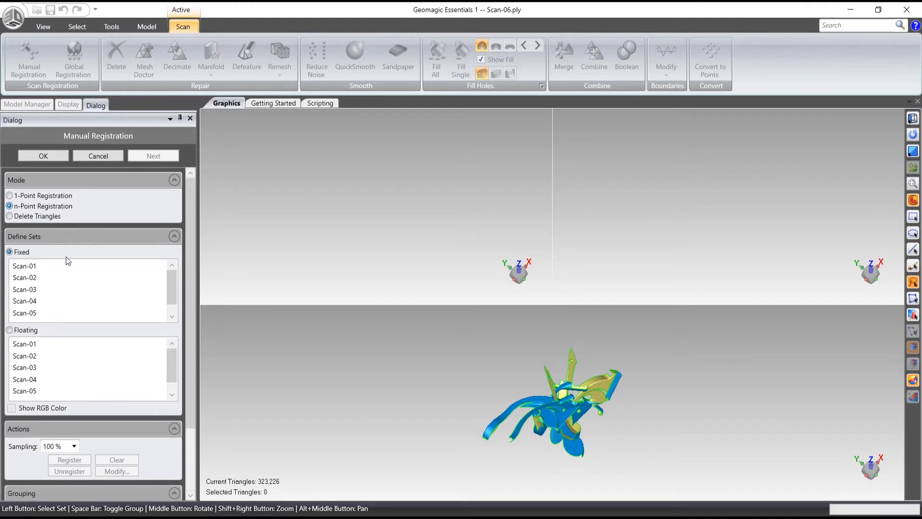
pyautogui.click(24, 267)
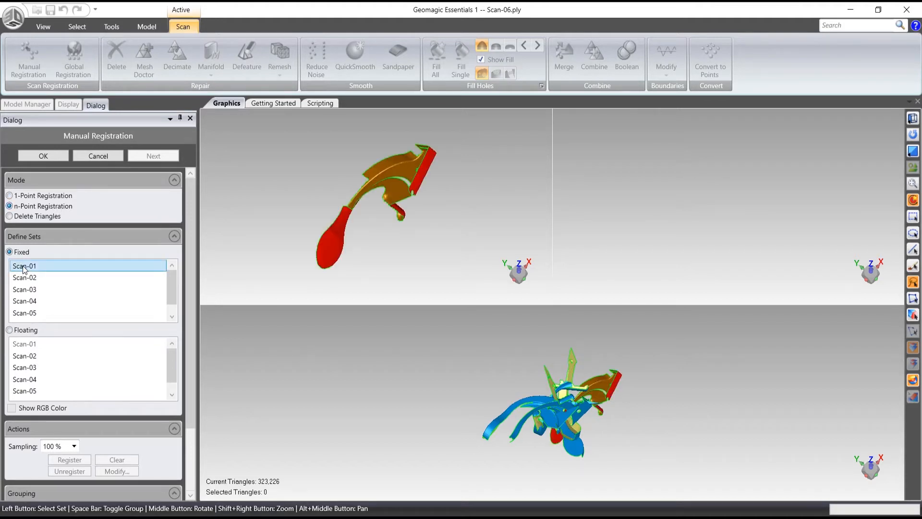
pyautogui.click(42, 356)
# Register Scan-02 to Scan-01 with three matching points near the handle peg, the arm's far end and the hole, and proceed to the following scan.
pyautogui.moveTo(419, 164); pyautogui.dragTo(374, 227, button='middle')
pyautogui.scroll(3, 317, 238)
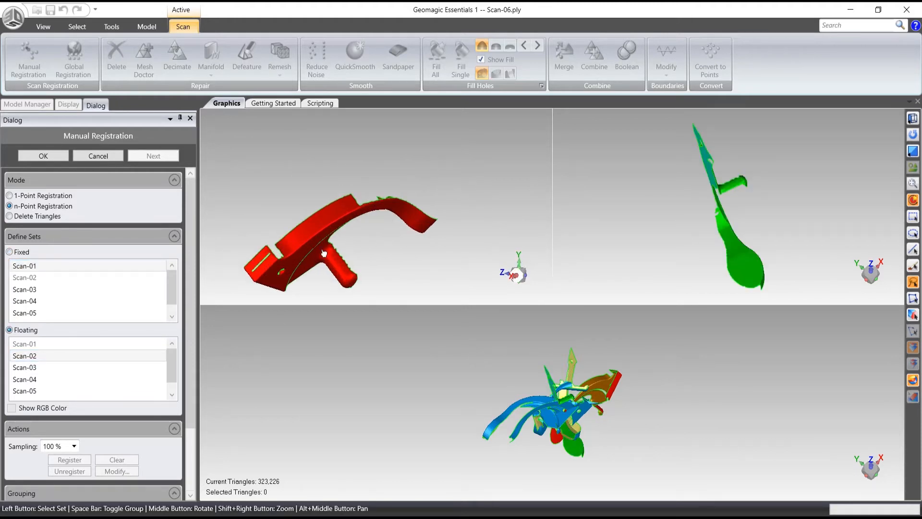
pyautogui.moveTo(725, 161); pyautogui.dragTo(675, 136, button='middle')
pyautogui.moveTo(382, 178); pyautogui.dragTo(321, 196, button='middle')
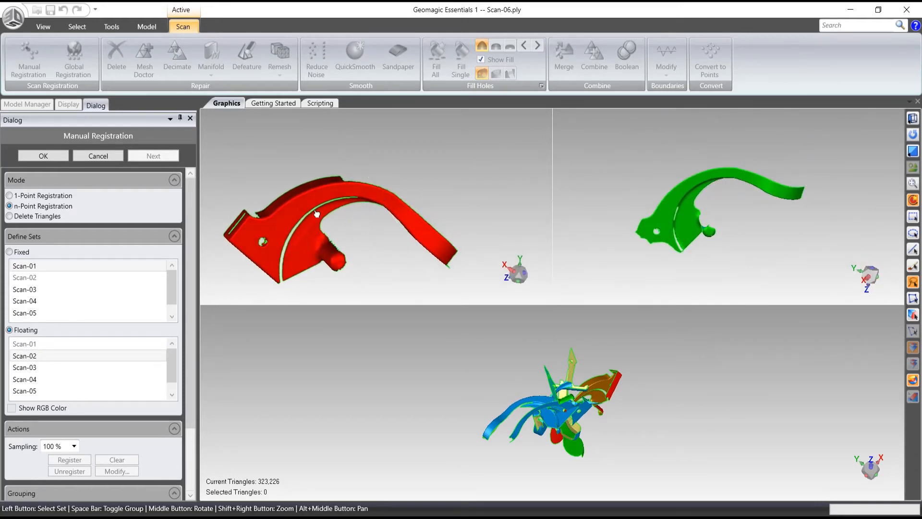
pyautogui.click(311, 244)
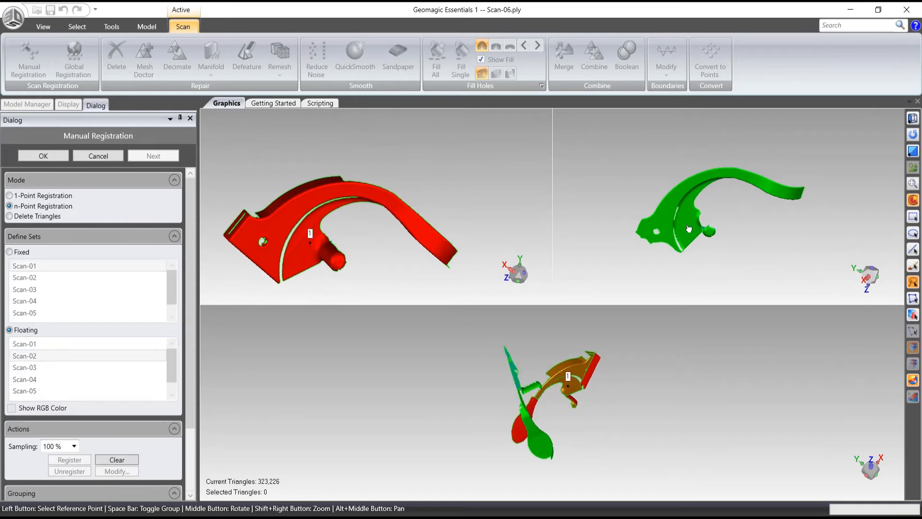
pyautogui.click(690, 223)
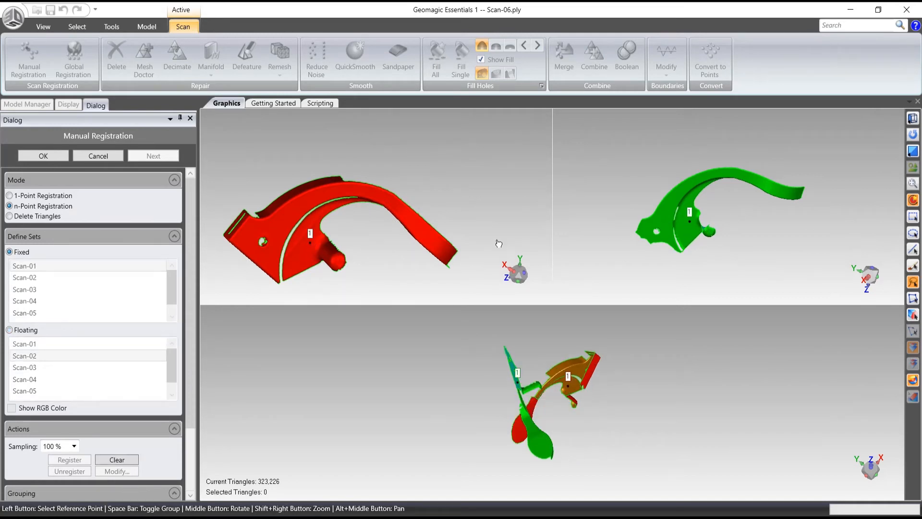
pyautogui.click(436, 244)
pyautogui.click(781, 192)
pyautogui.click(252, 228)
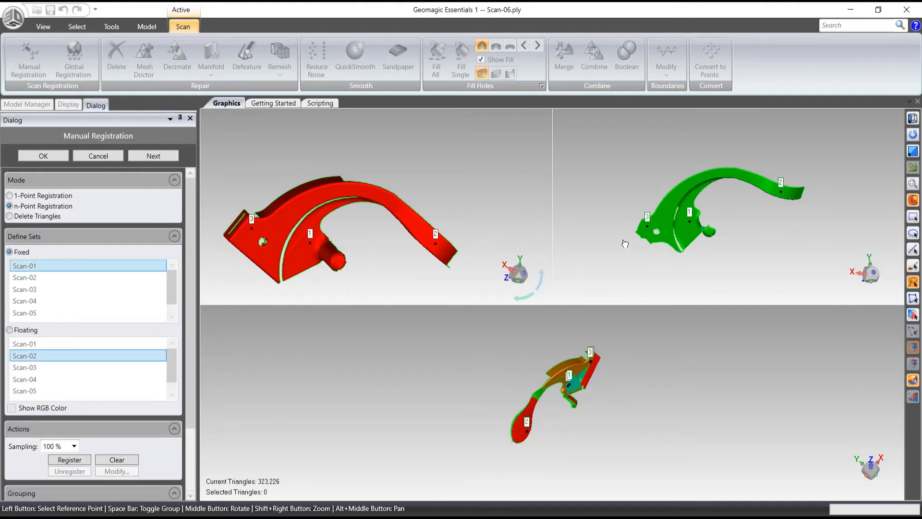
pyautogui.click(647, 226)
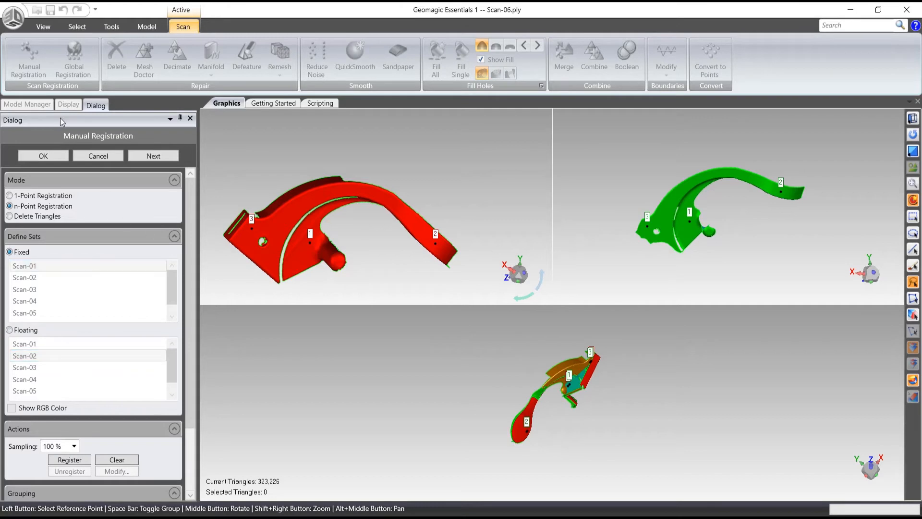
pyautogui.click(146, 157)
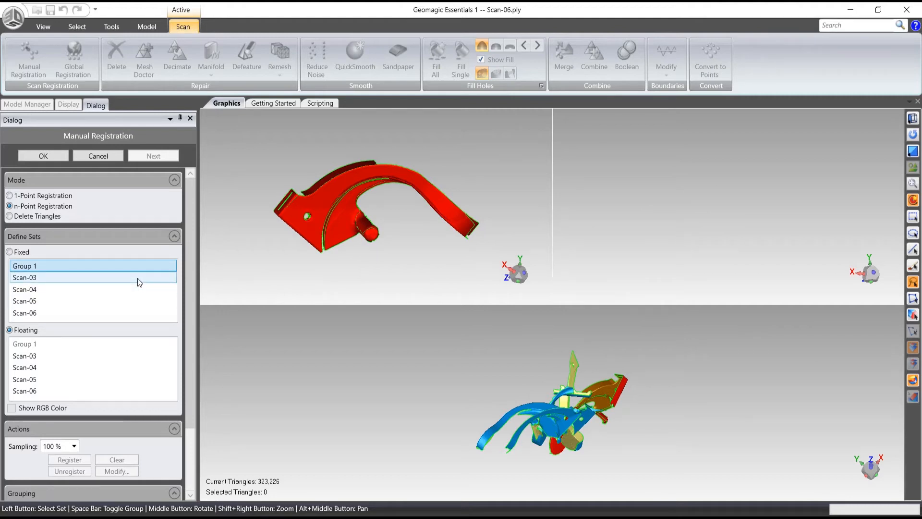
# Register Scan-03, Scan-04 and Scan-05 one after another to Group 1 by marking matching points on each pair.
pyautogui.click(45, 354)
pyautogui.moveTo(568, 256); pyautogui.dragTo(696, 240, button='middle')
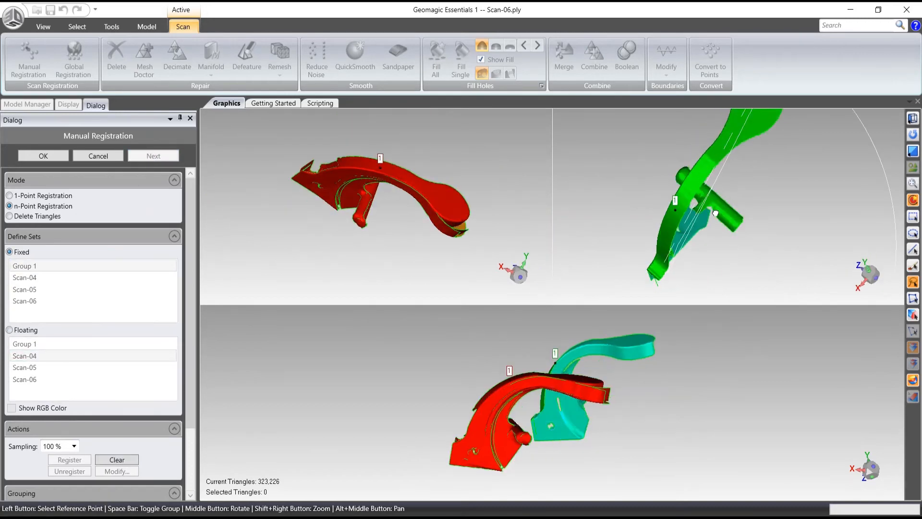
pyautogui.moveTo(446, 145); pyautogui.dragTo(465, 129, button='middle')
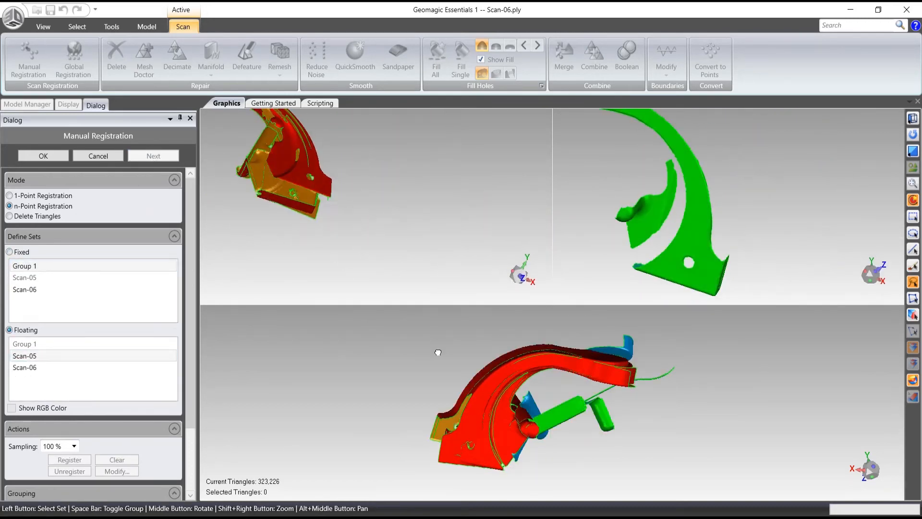
pyautogui.click(709, 264)
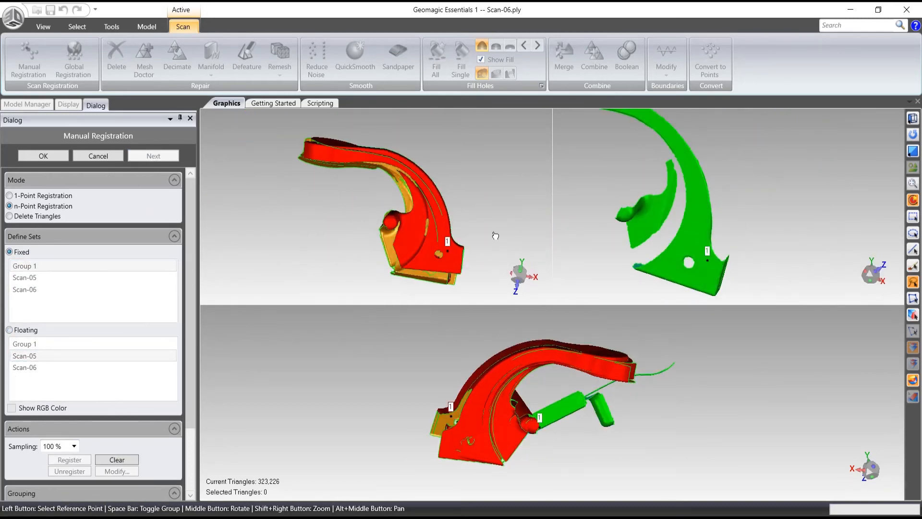
pyautogui.click(148, 156)
# Register Scan-06 to Group 1 with three matching points on the arm end, the handle peg and the curved arm, and accept the manual registration.
pyautogui.moveTo(312, 262); pyautogui.dragTo(293, 277, button='middle')
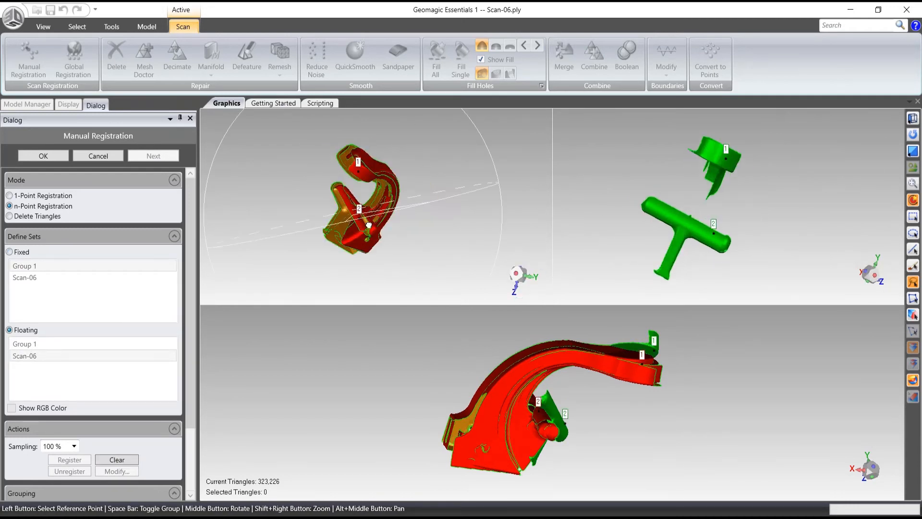
pyautogui.moveTo(422, 182)
pyautogui.mouseDown(button='middle')
pyautogui.moveTo(442, 159)
pyautogui.moveTo(422, 166)
pyautogui.mouseUp(button='middle')
pyautogui.moveTo(718, 213); pyautogui.dragTo(623, 175, button='middle')
pyautogui.click(401, 214)
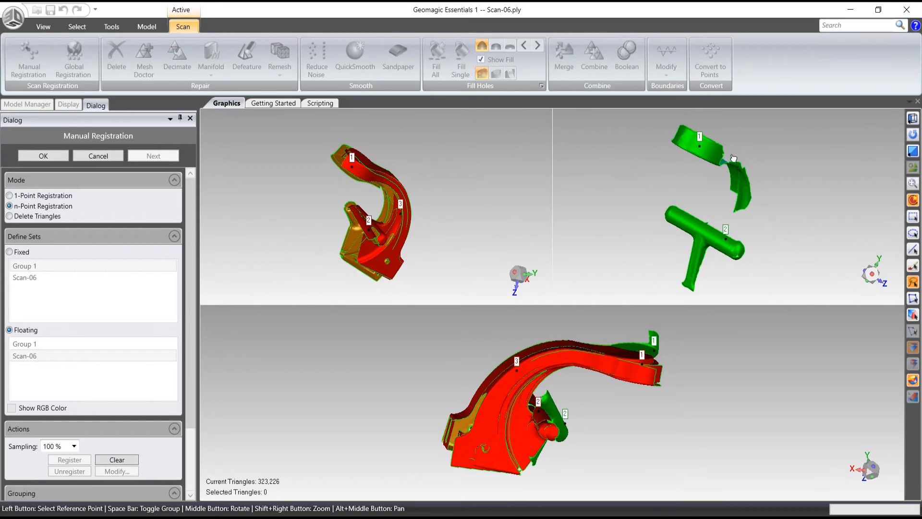
pyautogui.click(744, 187)
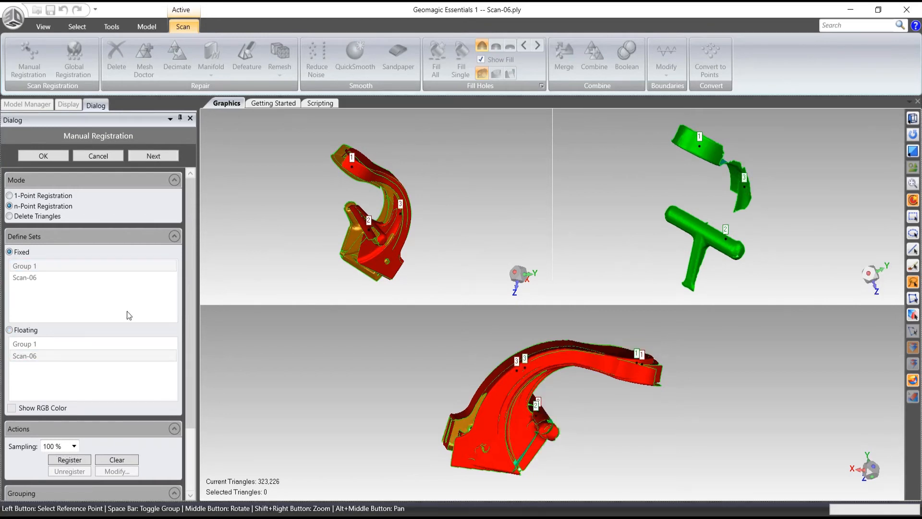
pyautogui.click(43, 156)
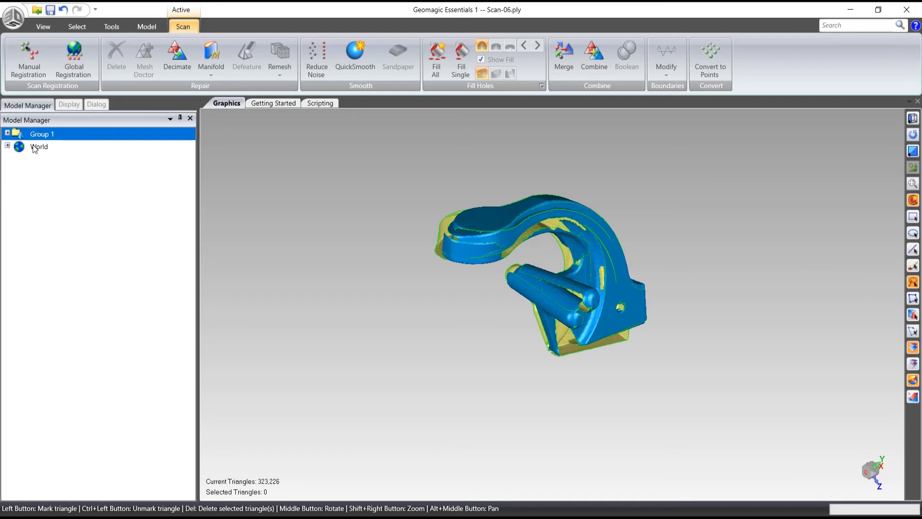
# Start a Global Registration on Scan-01 through Scan-06 within Group 1.
pyautogui.click(7, 133)
pyautogui.click(53, 147)
pyautogui.keyDown('shift'); pyautogui.click(57, 210); pyautogui.keyUp('shift')
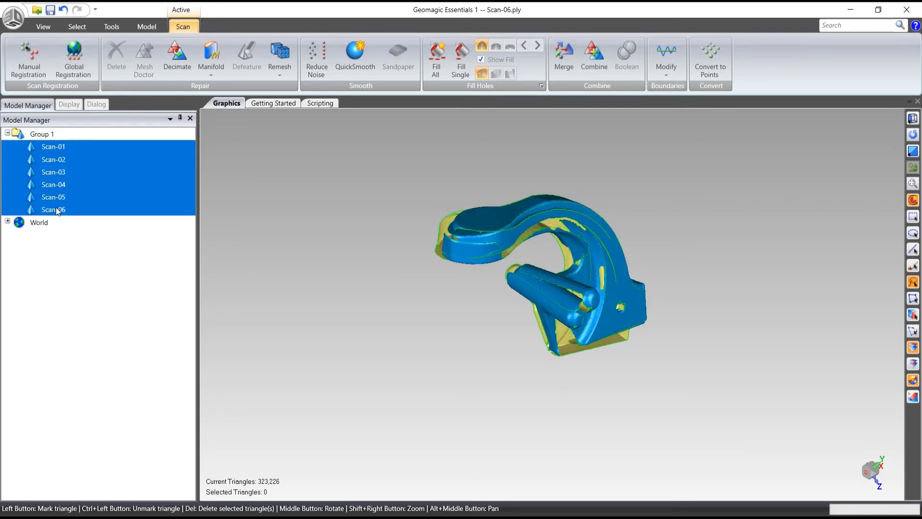
pyautogui.click(74, 56)
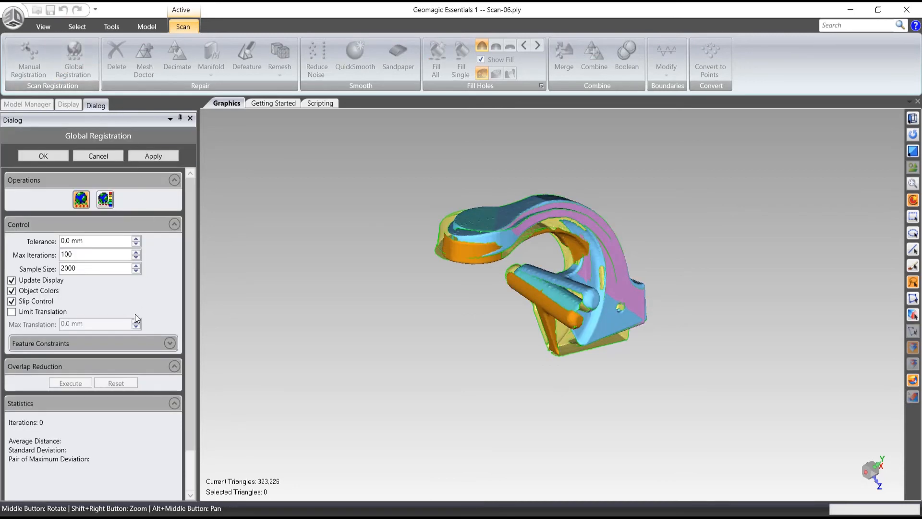
# Run the global registration with a maximum of 300 iterations and accept the refined alignment.
pyautogui.scroll(-1, 136, 315)
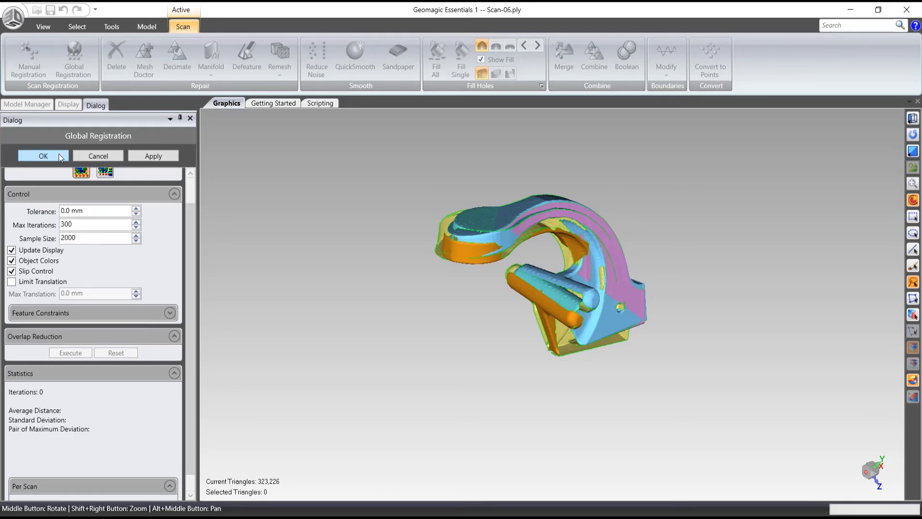
pyautogui.scroll(1, 180, 227)
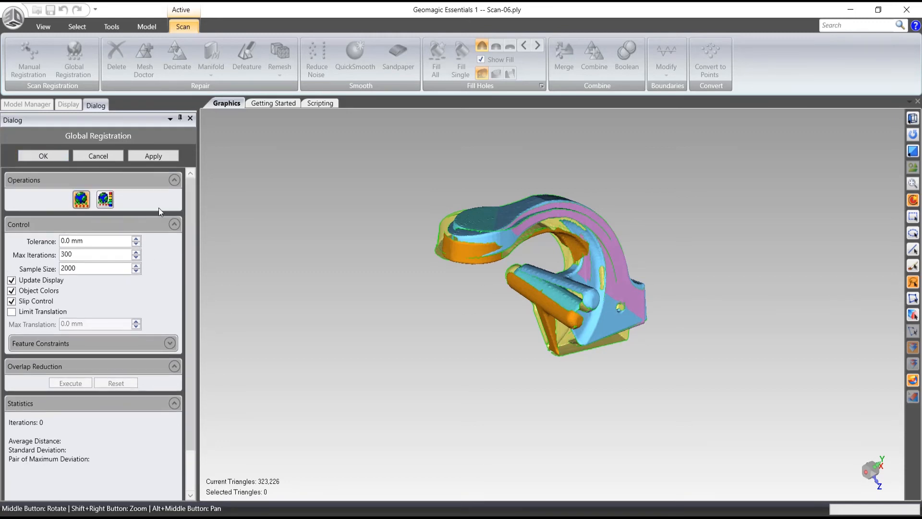
pyautogui.click(147, 157)
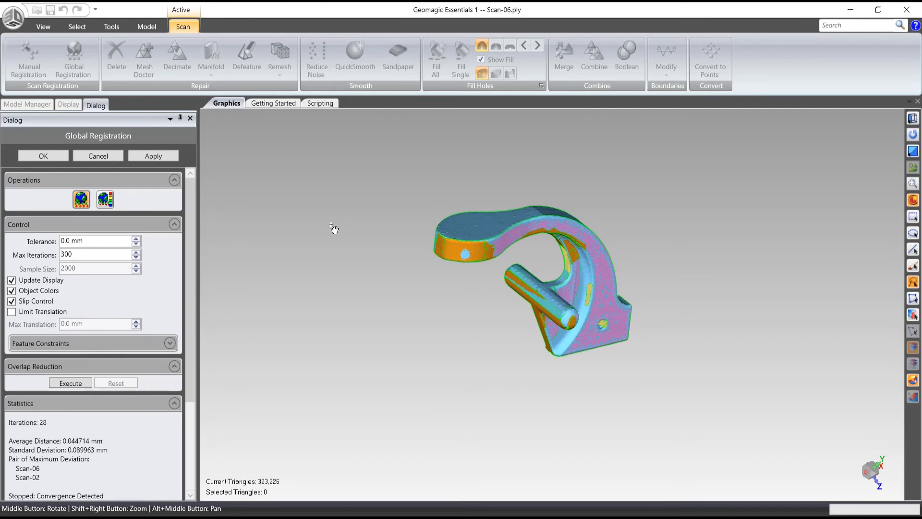
pyautogui.click(44, 156)
# Merge the six aligned scans into a single mesh with the default merge settings.
pyautogui.moveTo(372, 237); pyautogui.dragTo(281, 243, button='middle')
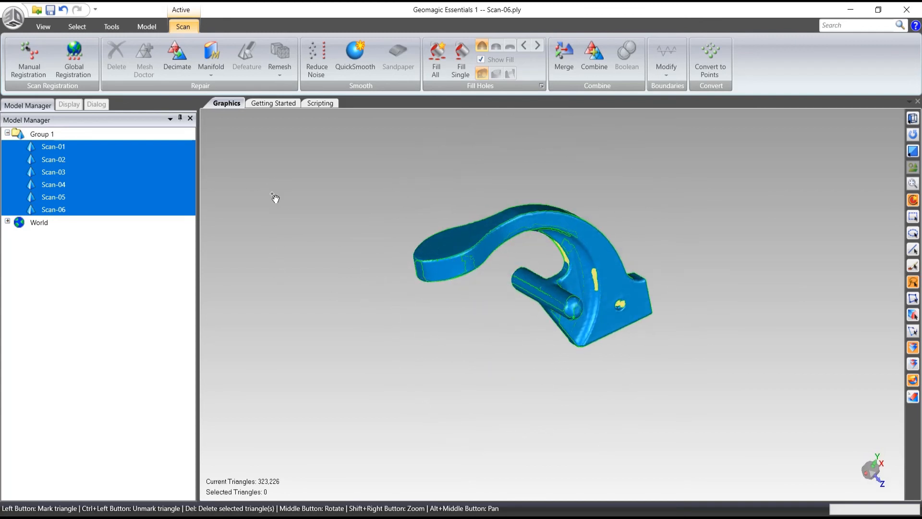
pyautogui.click(566, 56)
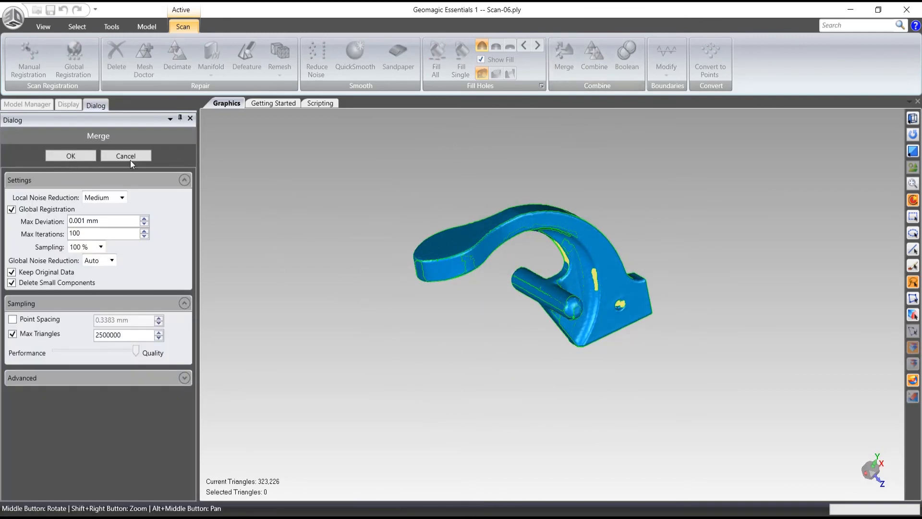
pyautogui.click(67, 156)
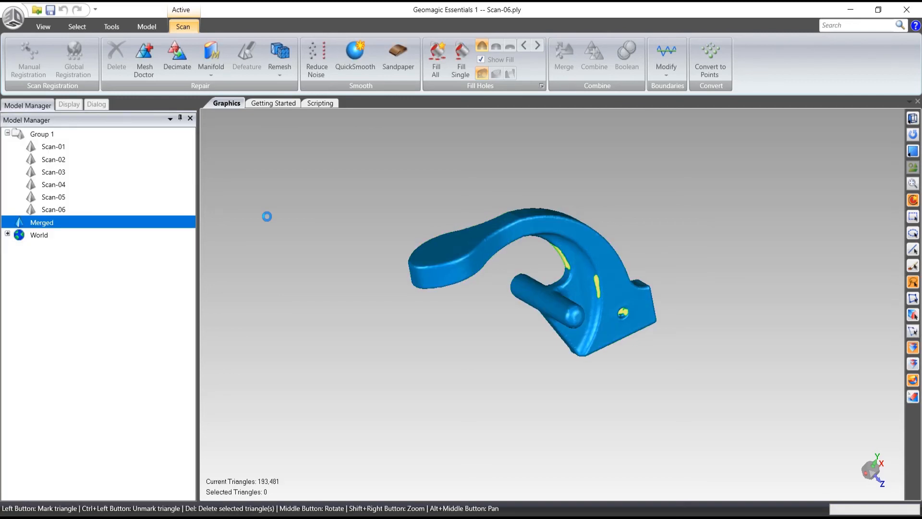
pyautogui.moveTo(357, 236); pyautogui.dragTo(490, 79, button='middle')
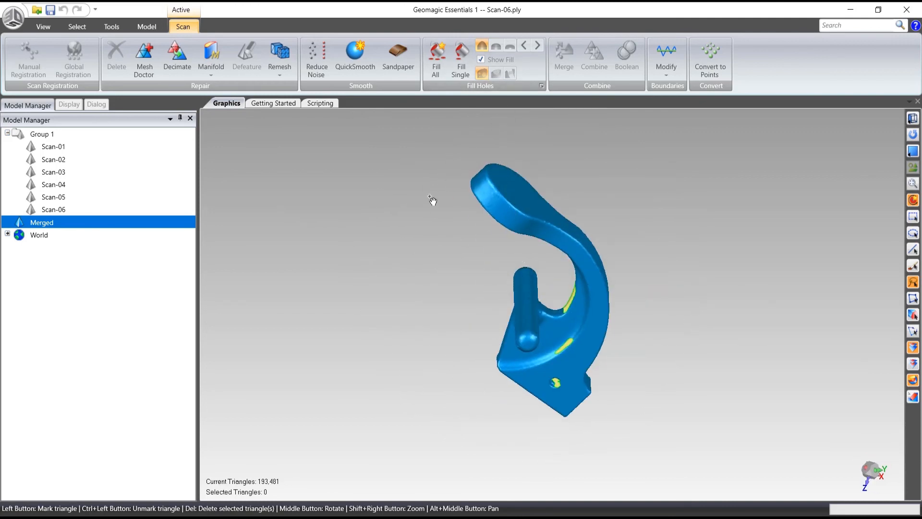